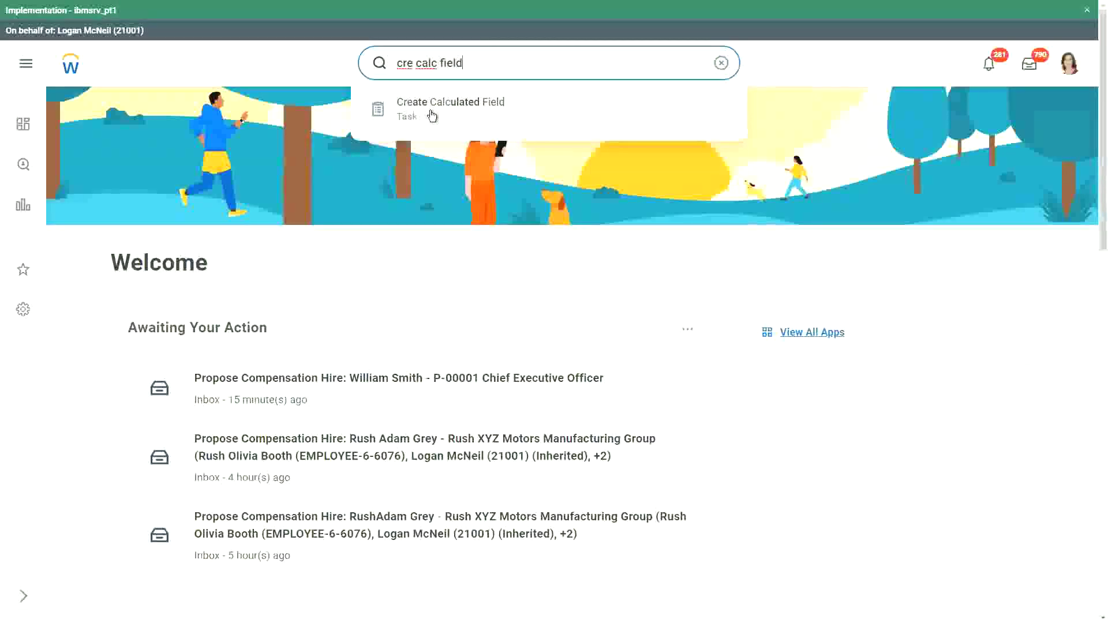
- Start a new calculated field and name it CF-WW-Eval Exp-Test
{"action": "left_click", "coordinate": [432, 115]}
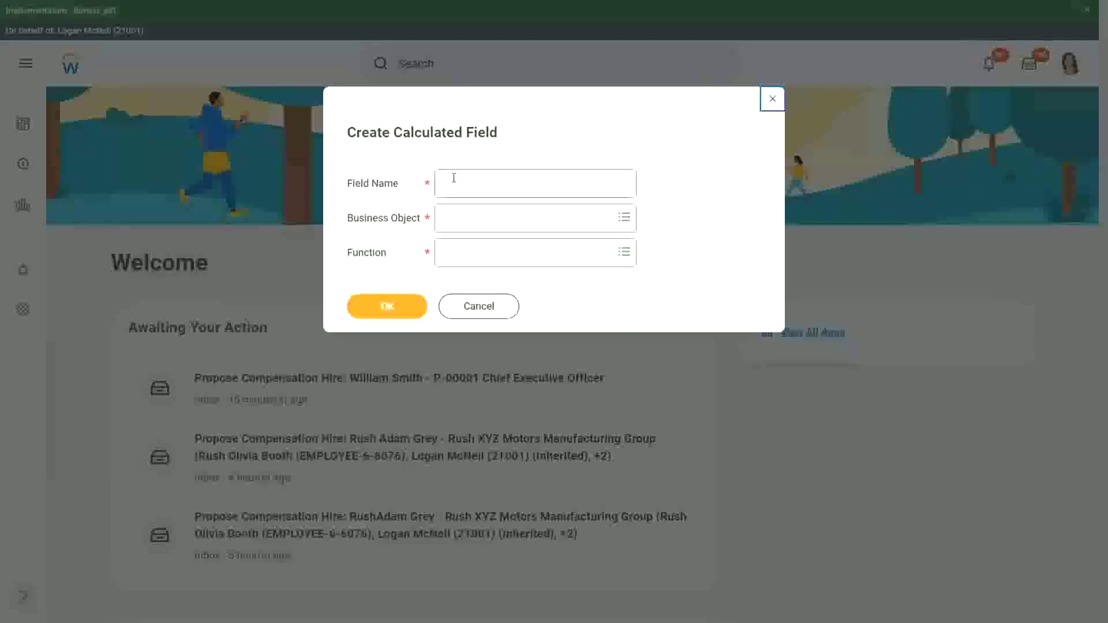
{"action": "left_click", "coordinate": [454, 178]}
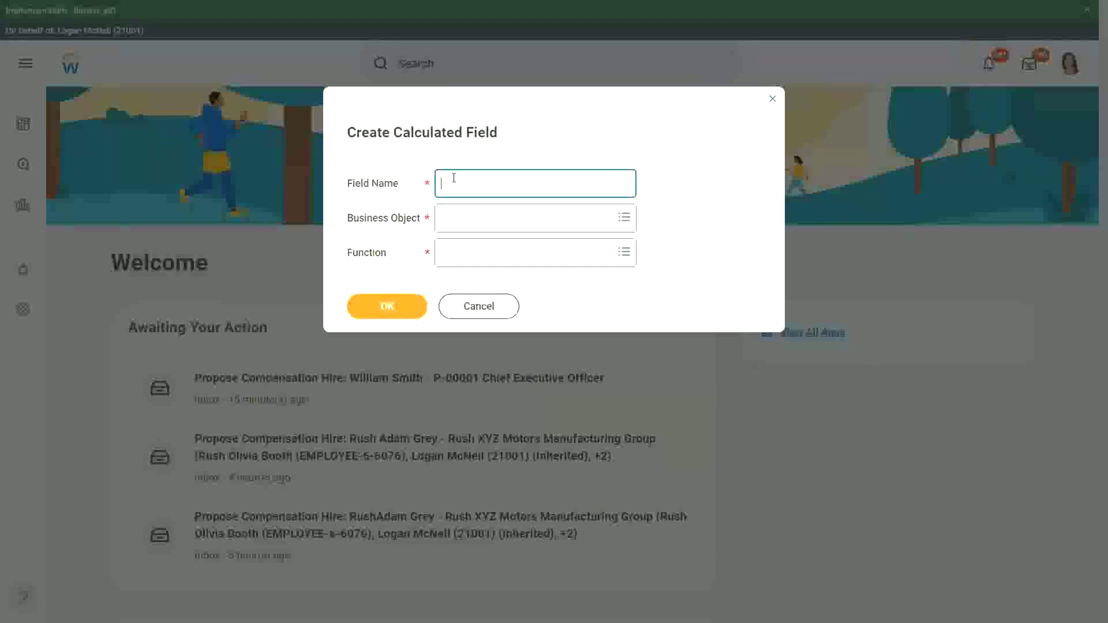
{"action": "type", "text": "CF-WW-"}
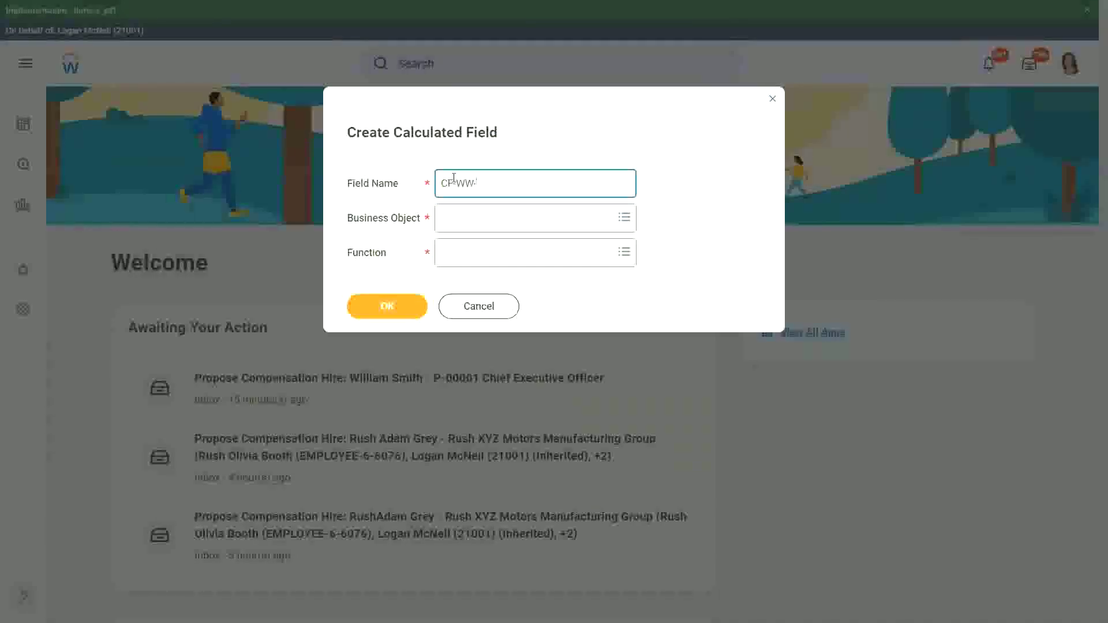
{"action": "type", "text": "E"}
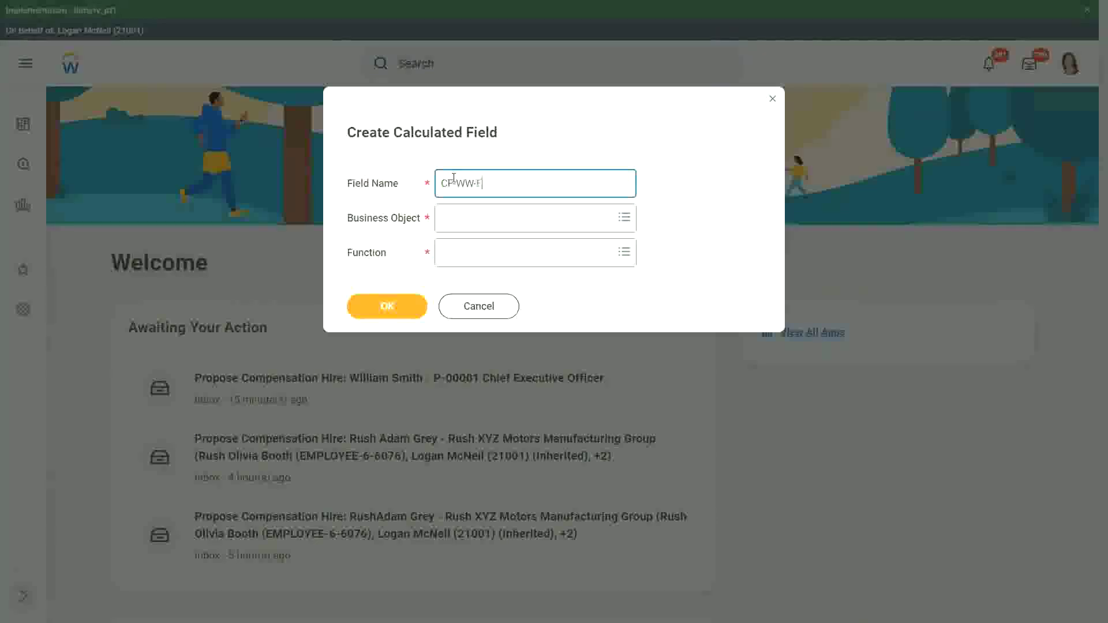
{"action": "type", "text": "val Exp"}
{"action": "key", "text": "BackSpace"}
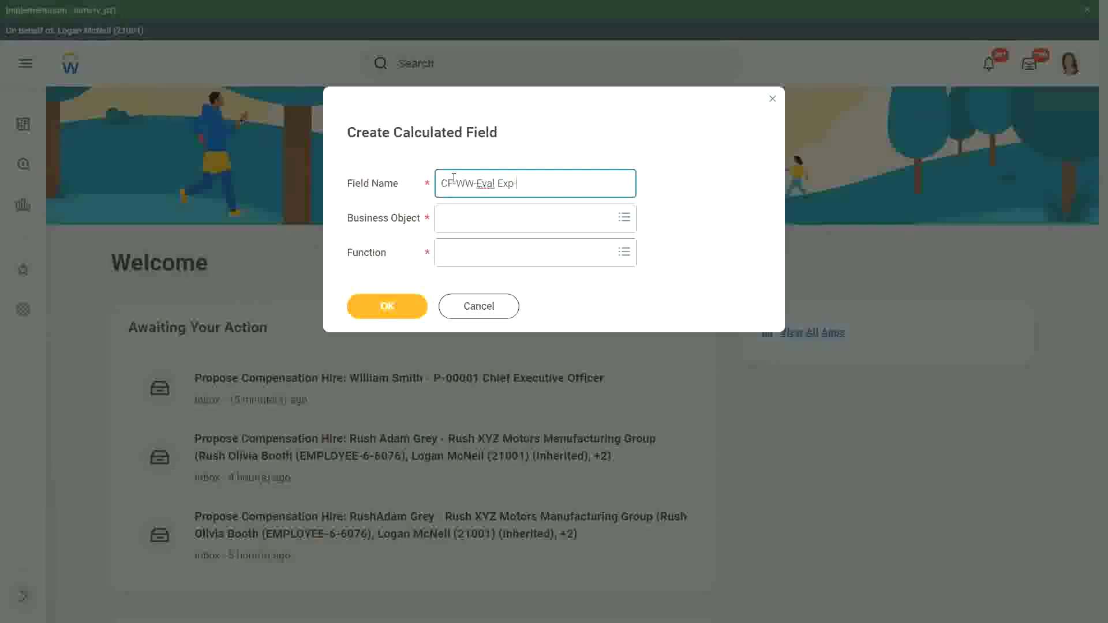
{"action": "type", "text": "-Test"}
{"action": "key", "text": "Tab"}
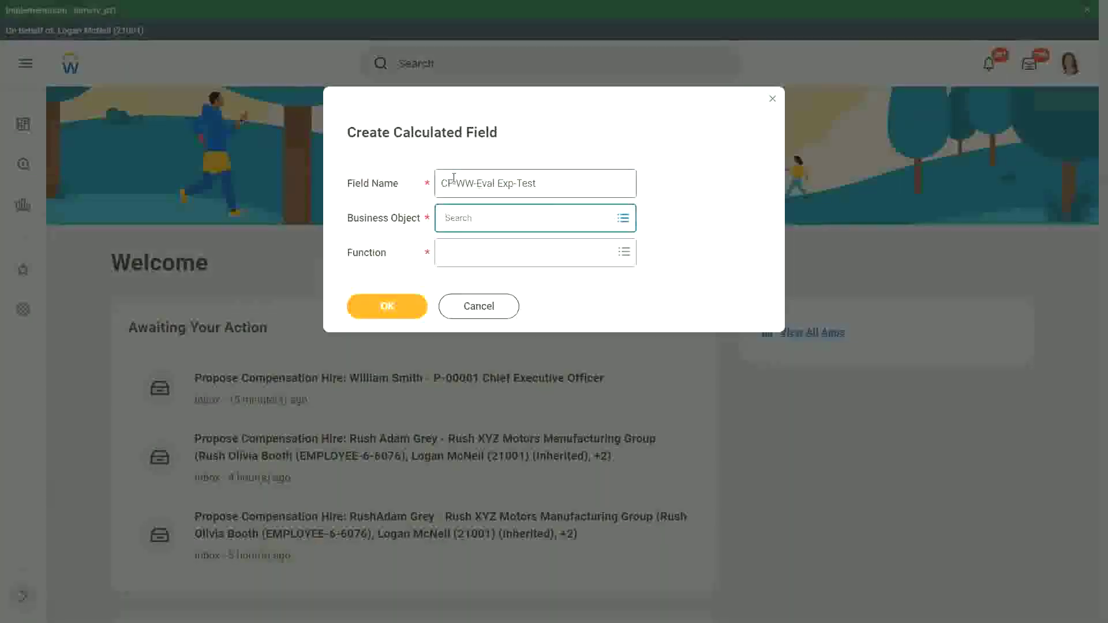
- Assign the Worker business object and the Evaluate Expression function to the calculated field, and continue to its definition page
{"action": "type", "text": "worker"}
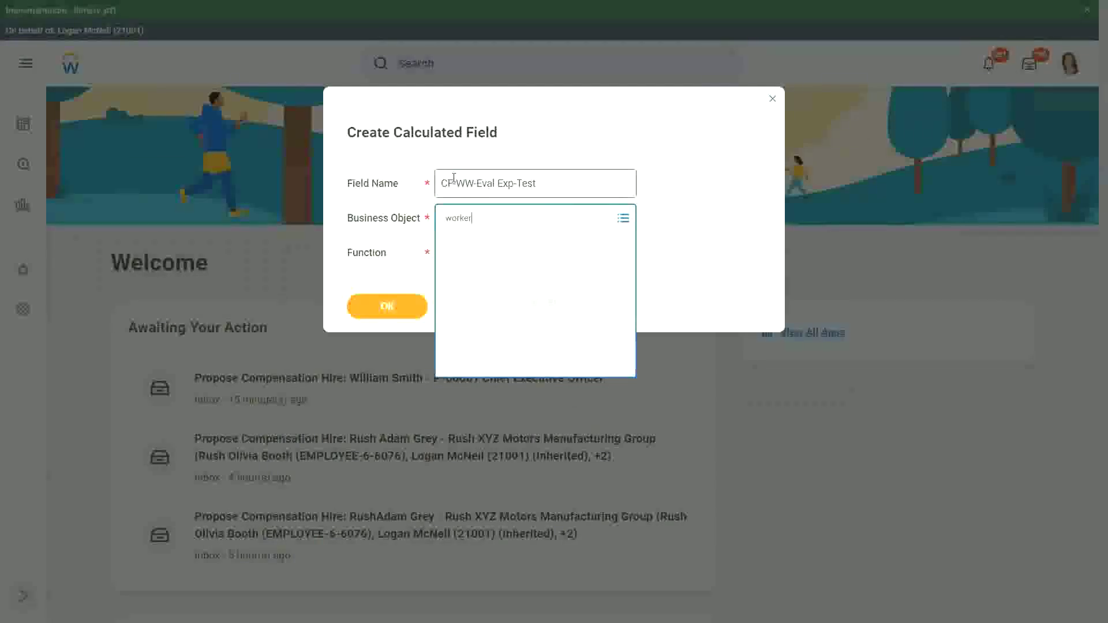
{"action": "key", "text": "Return"}
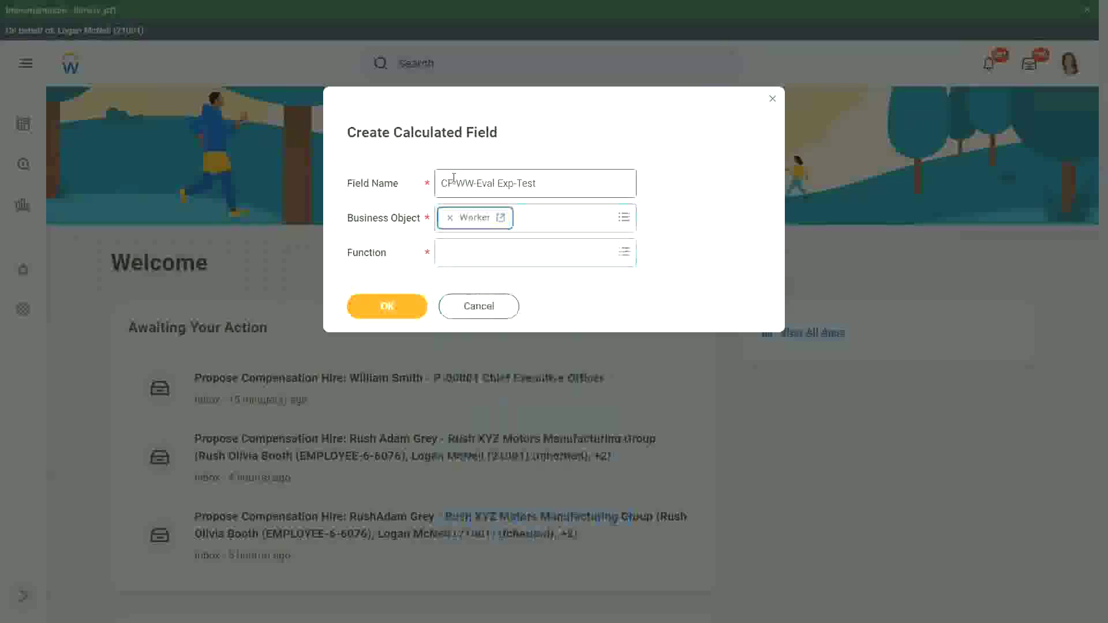
{"action": "key", "text": "Tab"}
{"action": "type", "text": "eval exp"}
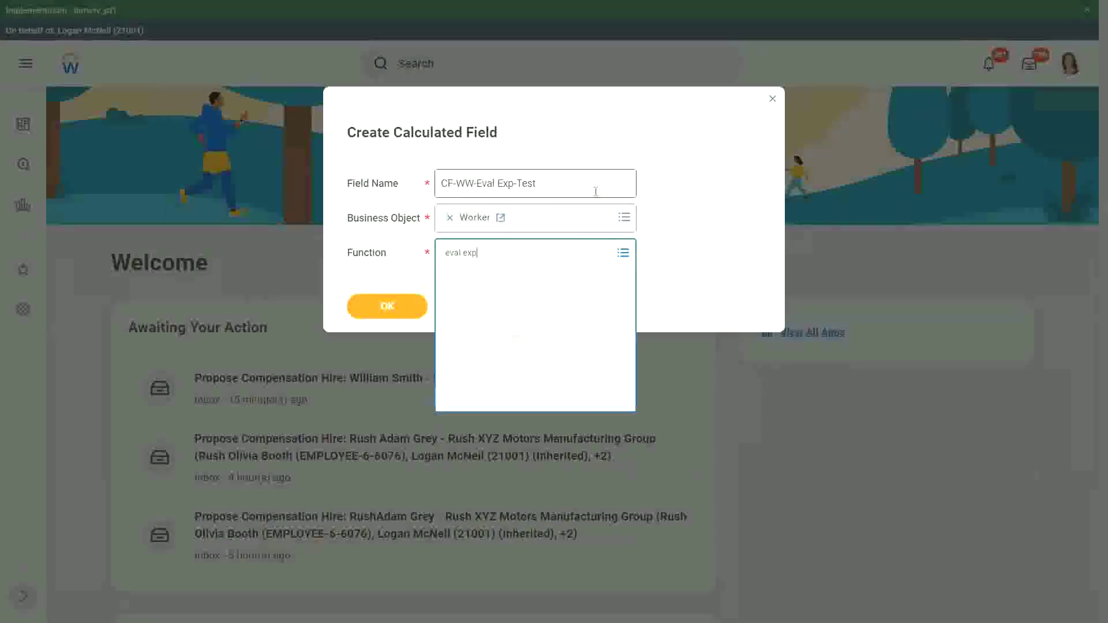
{"action": "key", "text": "Return"}
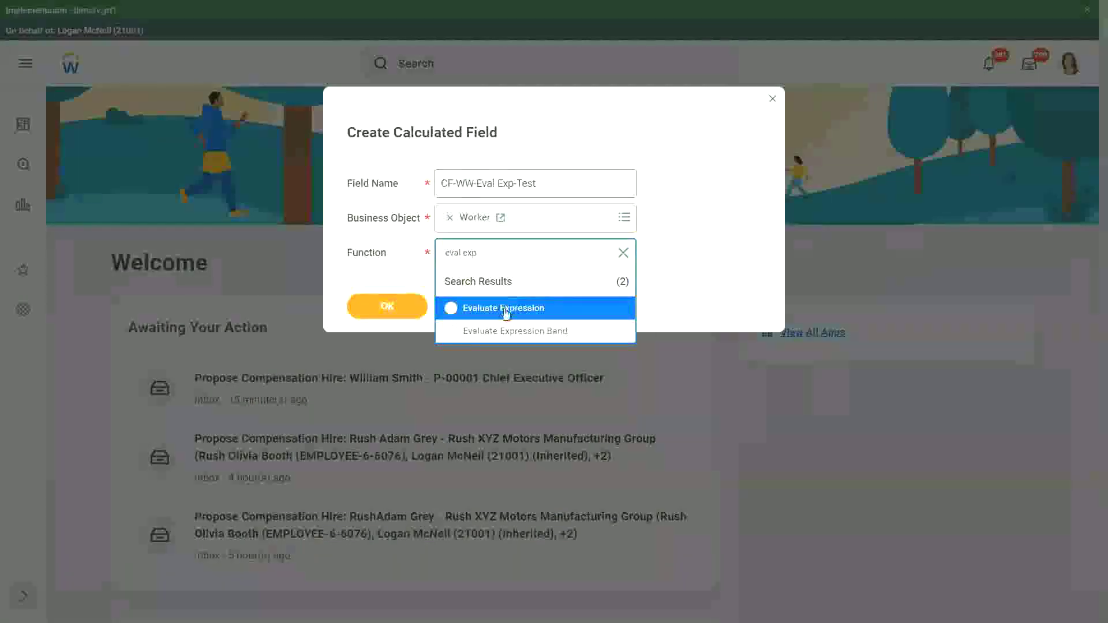
{"action": "left_click", "coordinate": [393, 306]}
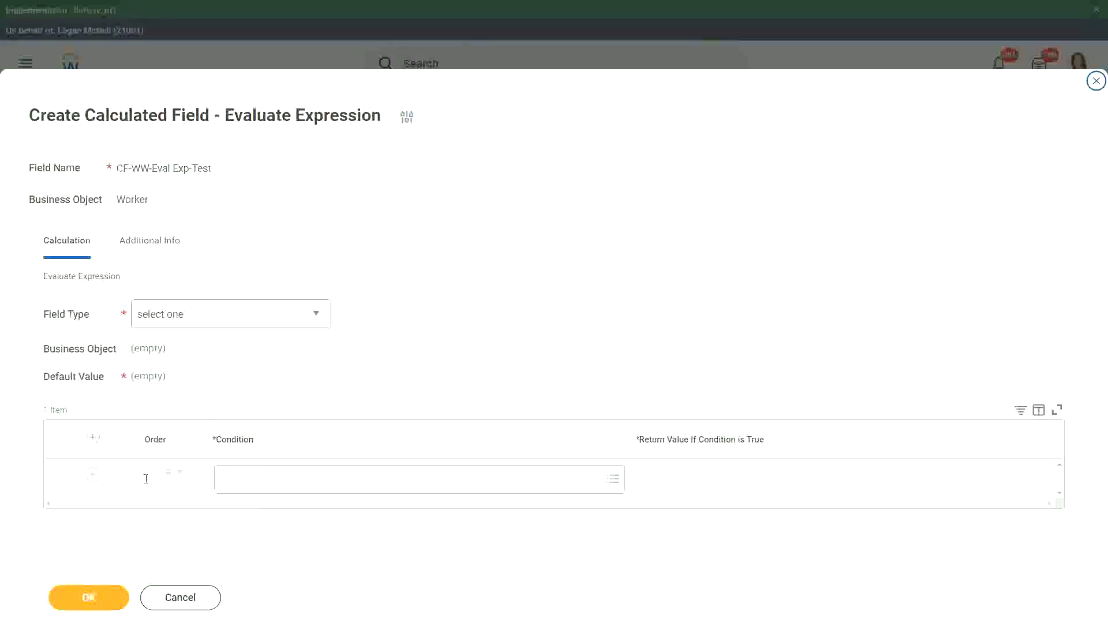
- Annotate the empty Condition cell on screen with the text "Boolean or a T/F field"
{"action": "left_click", "coordinate": [259, 469]}
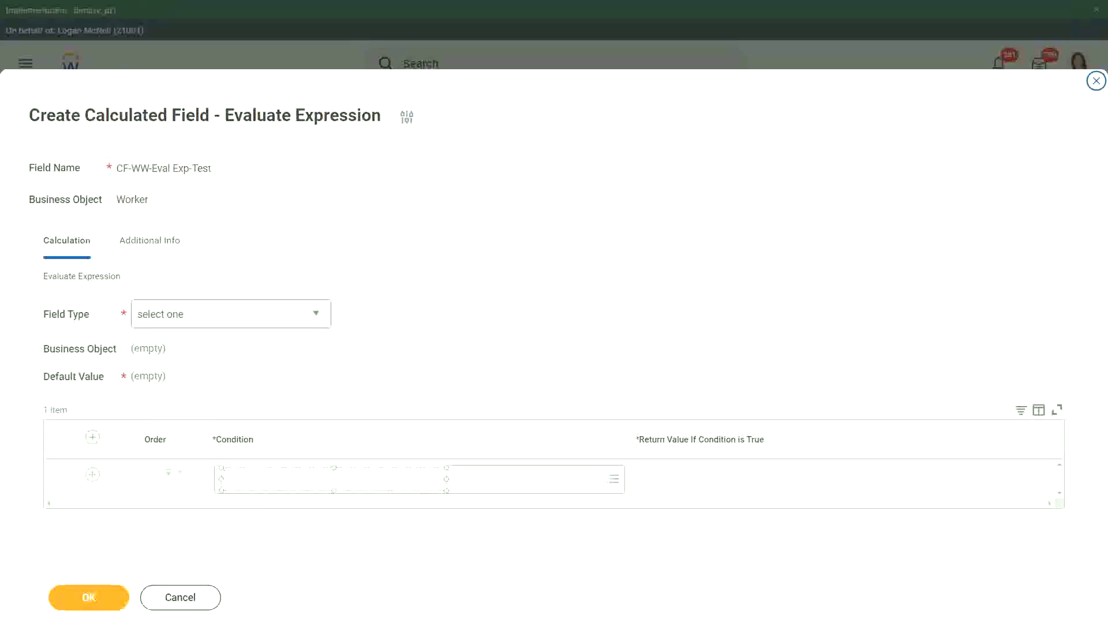
{"action": "type", "text": "Boolean"}
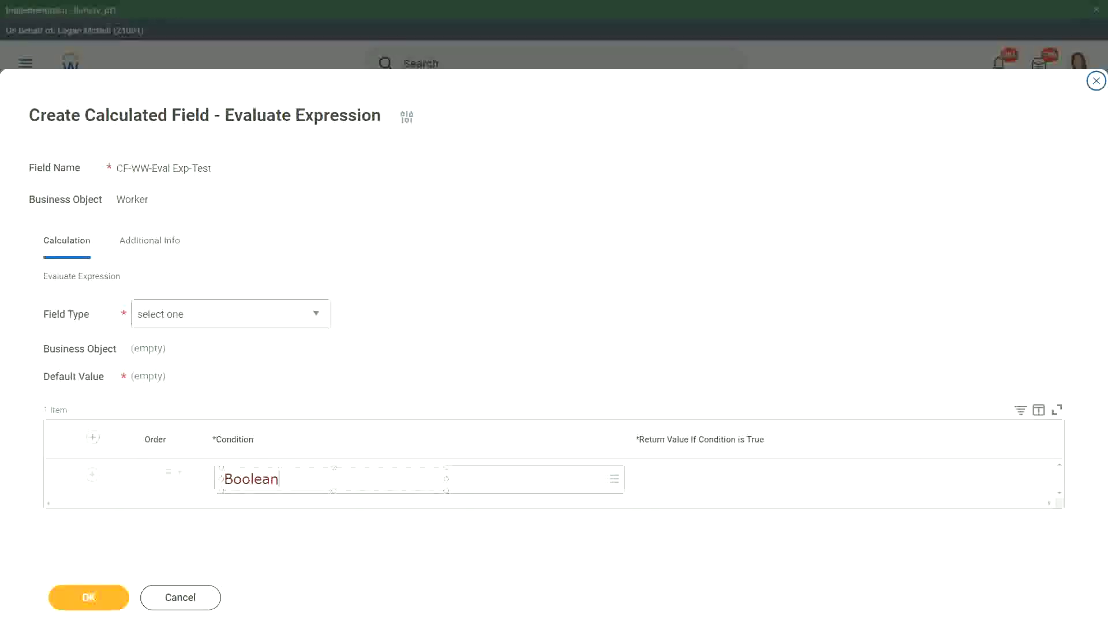
{"action": "type", "text": " or a T/F field"}
{"action": "left_click", "coordinate": [389, 362]}
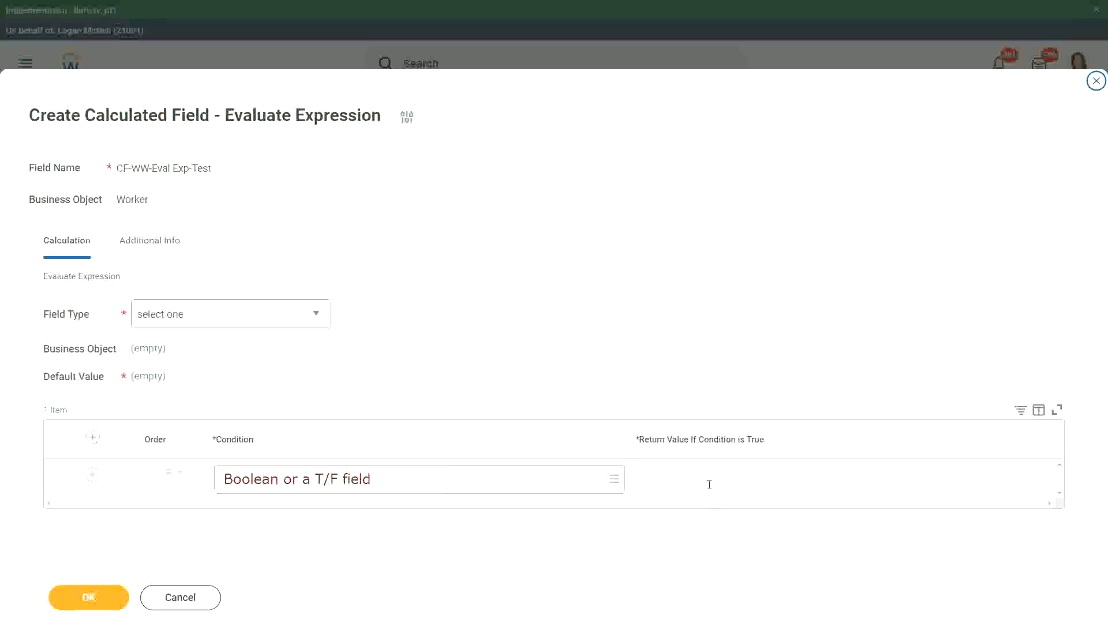
- Annotate the Return Value If Condition is True cell with "Another Calc Field that gives the result", widened to fit on one line
{"action": "left_click", "coordinate": [647, 482]}
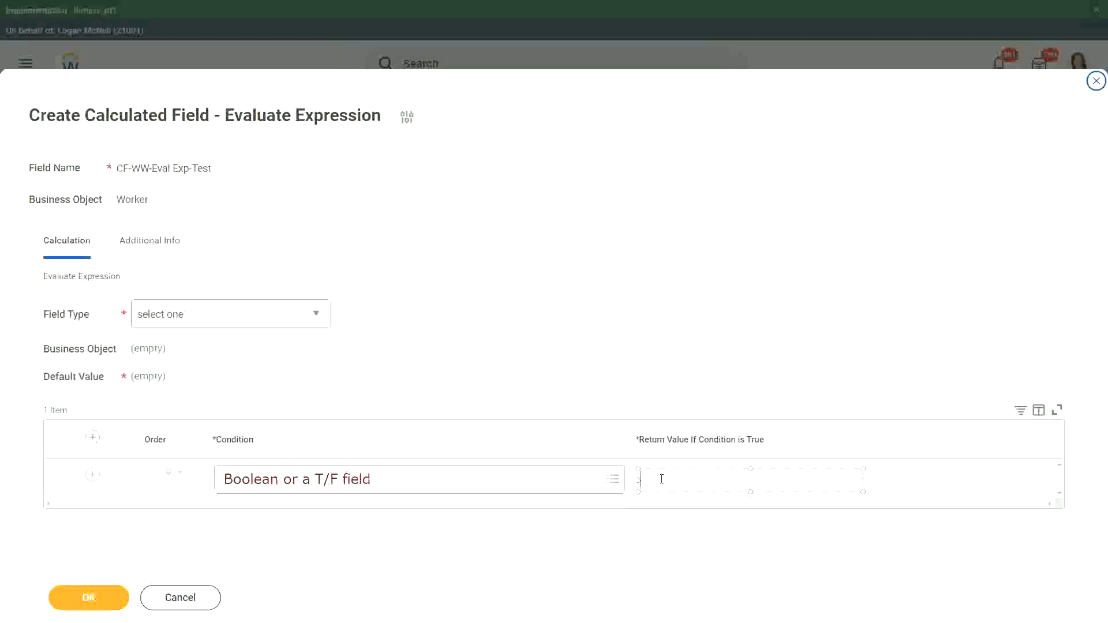
{"action": "type", "text": "An"}
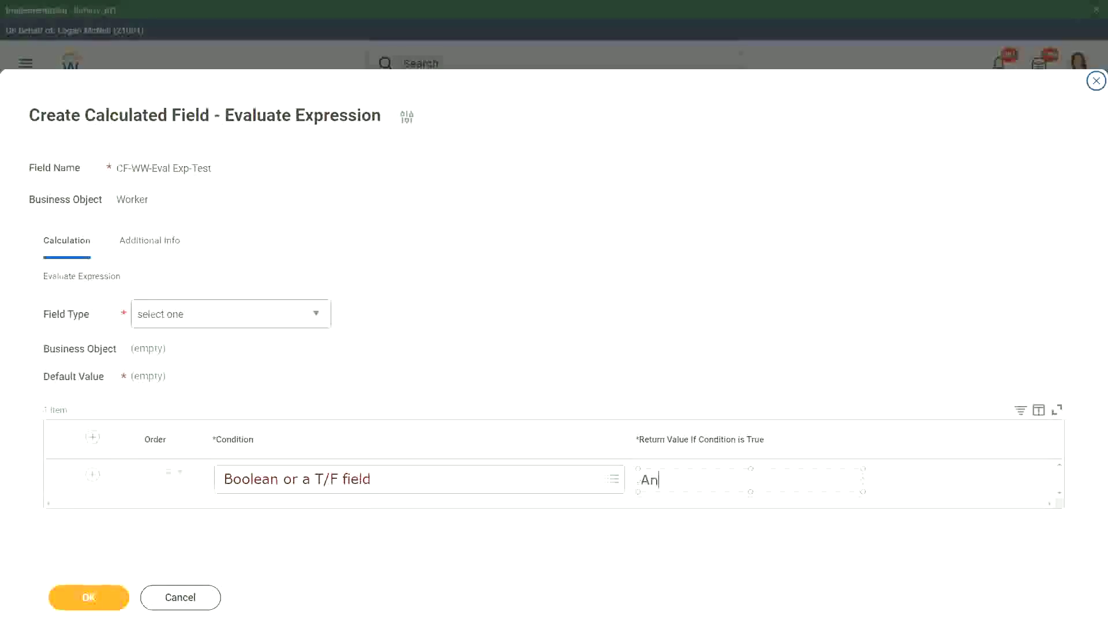
{"action": "type", "text": "other Calc Field tha"}
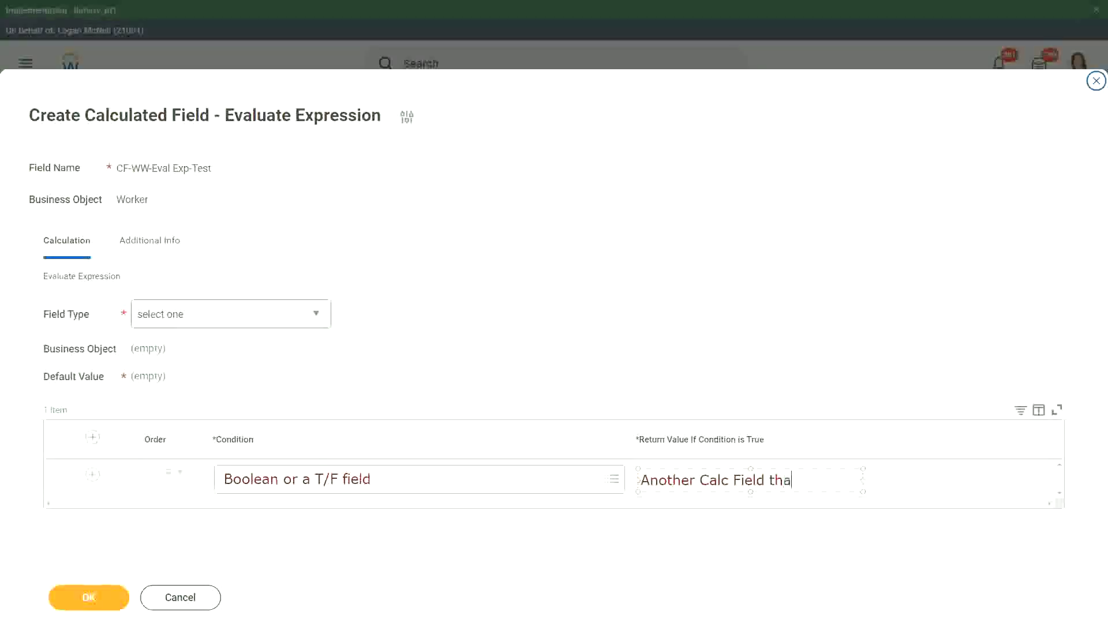
{"action": "type", "text": "t gives the result"}
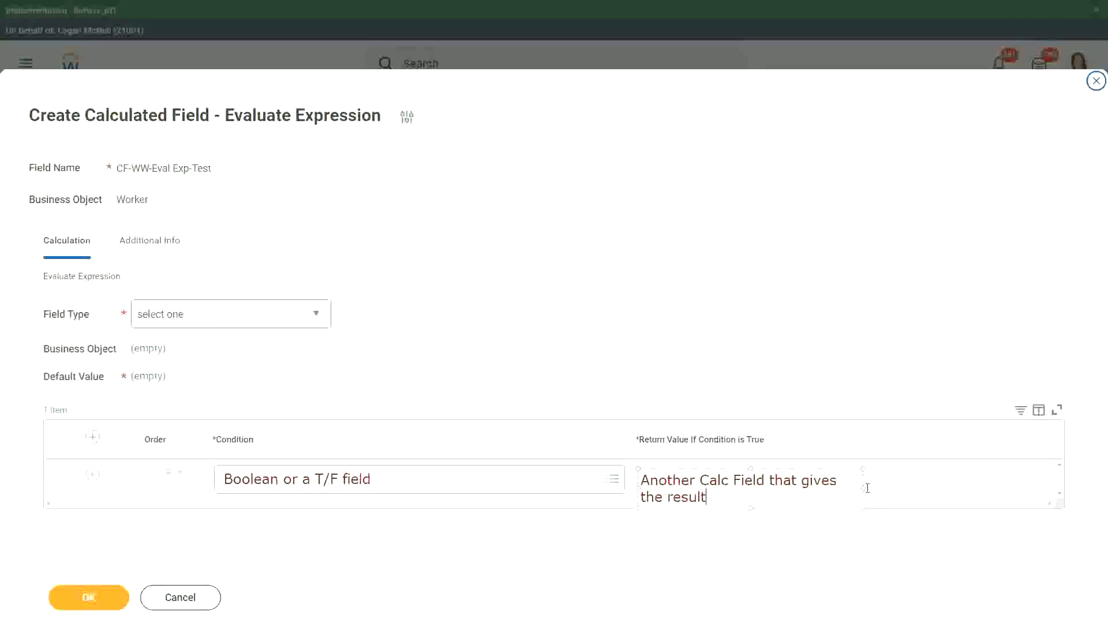
{"action": "left_click_drag", "start_coordinate": [863, 488], "coordinate": [971, 477]}
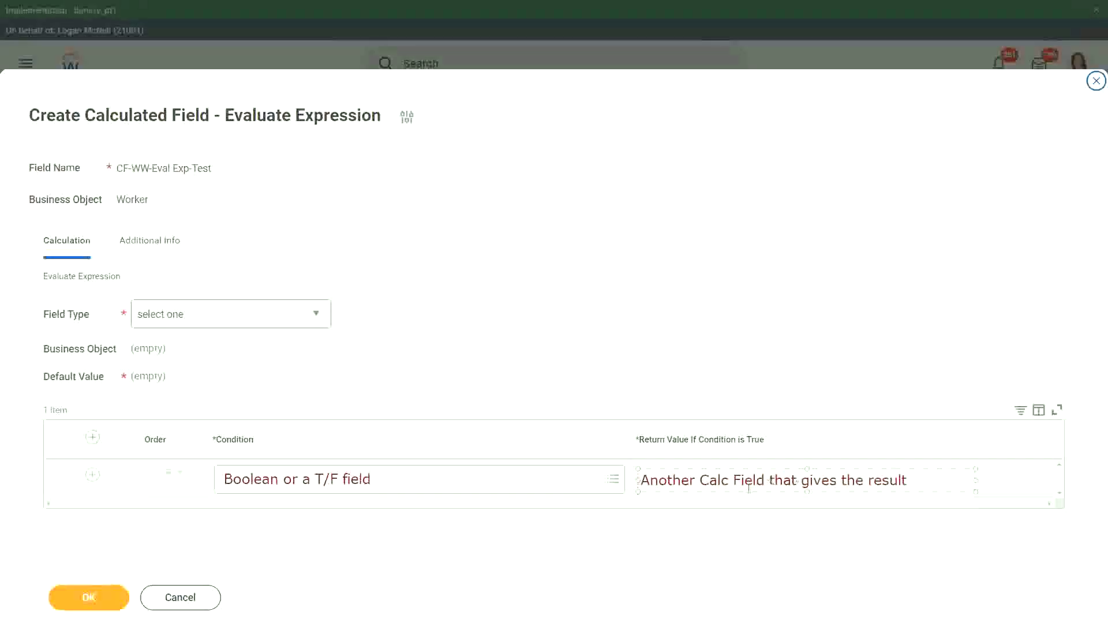
{"action": "left_click", "coordinate": [619, 536]}
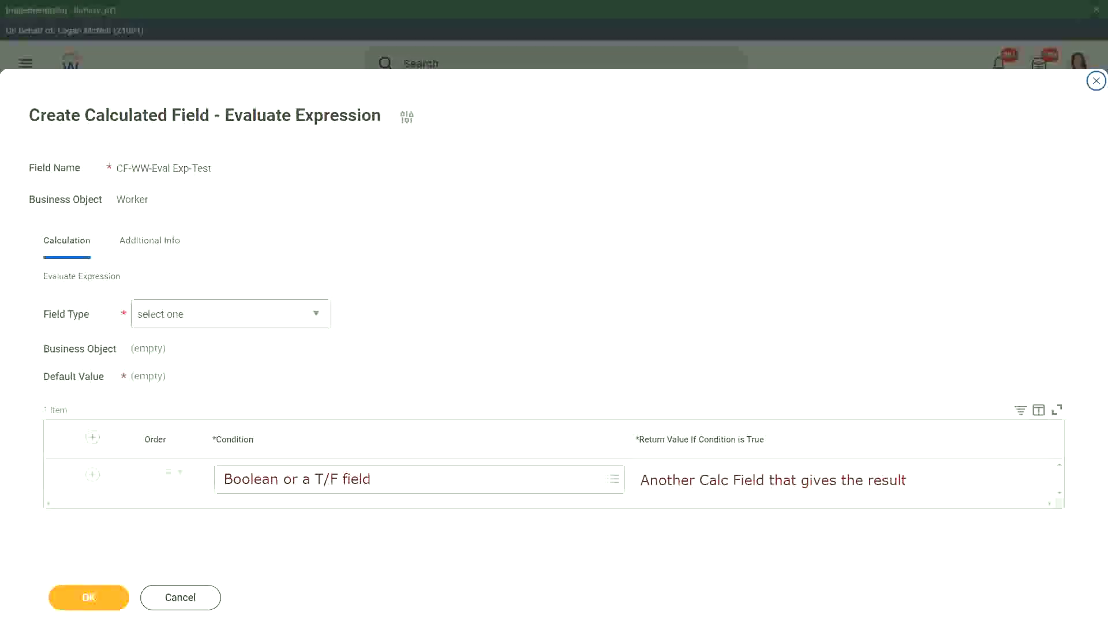
- Set the calculated field's Field Type to Text
{"action": "left_click", "coordinate": [319, 312]}
{"action": "key", "text": "Escape"}
{"action": "left_click", "coordinate": [317, 314]}
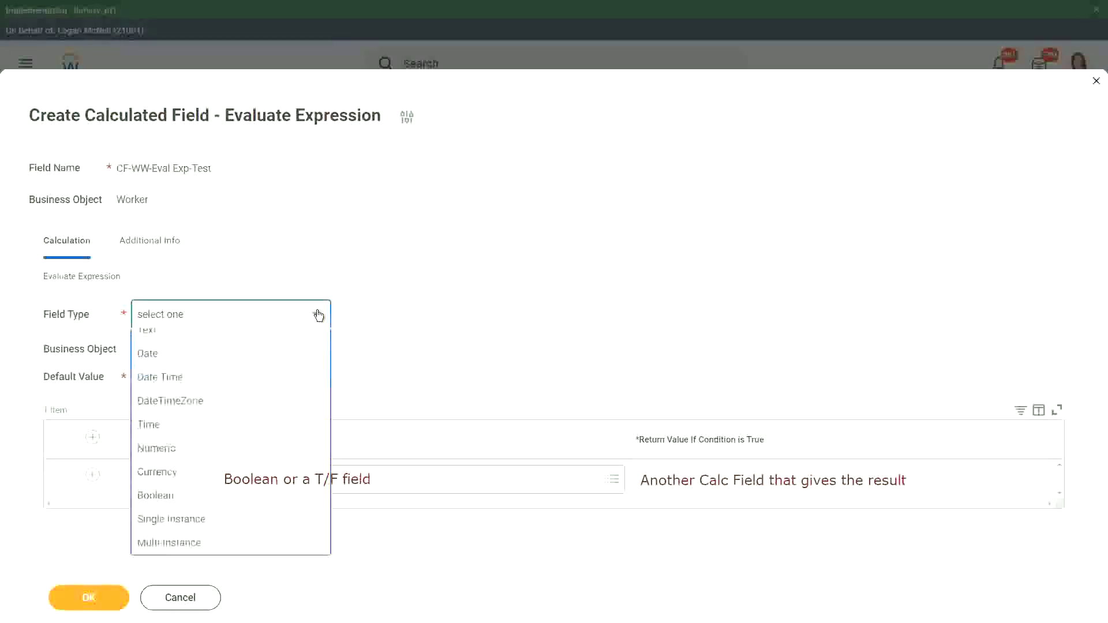
{"action": "left_click", "coordinate": [319, 315]}
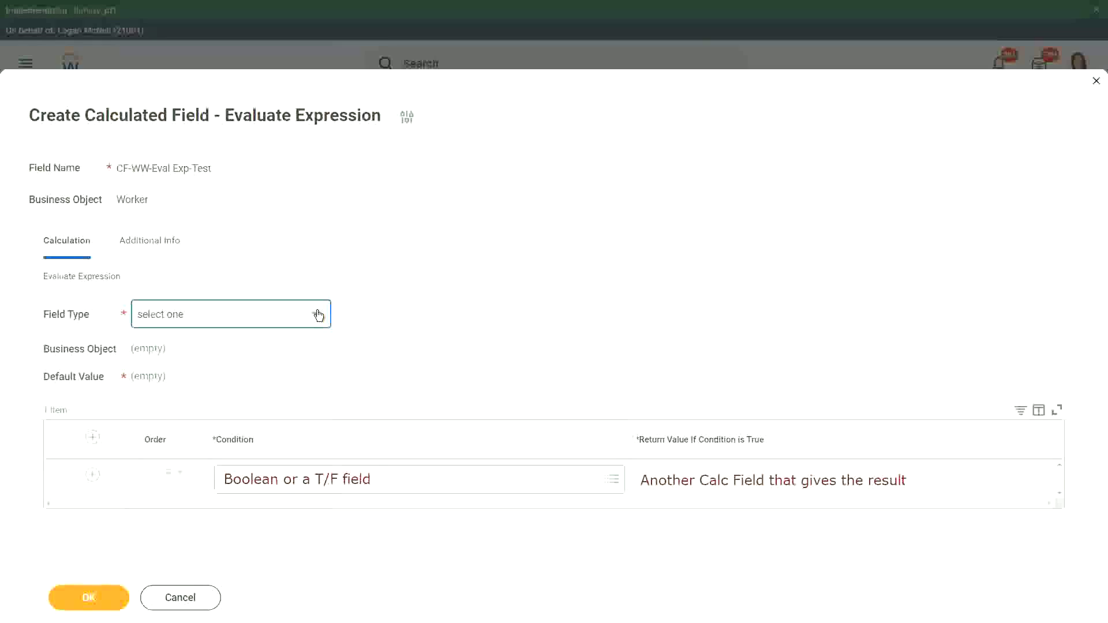
{"action": "left_click", "coordinate": [317, 314]}
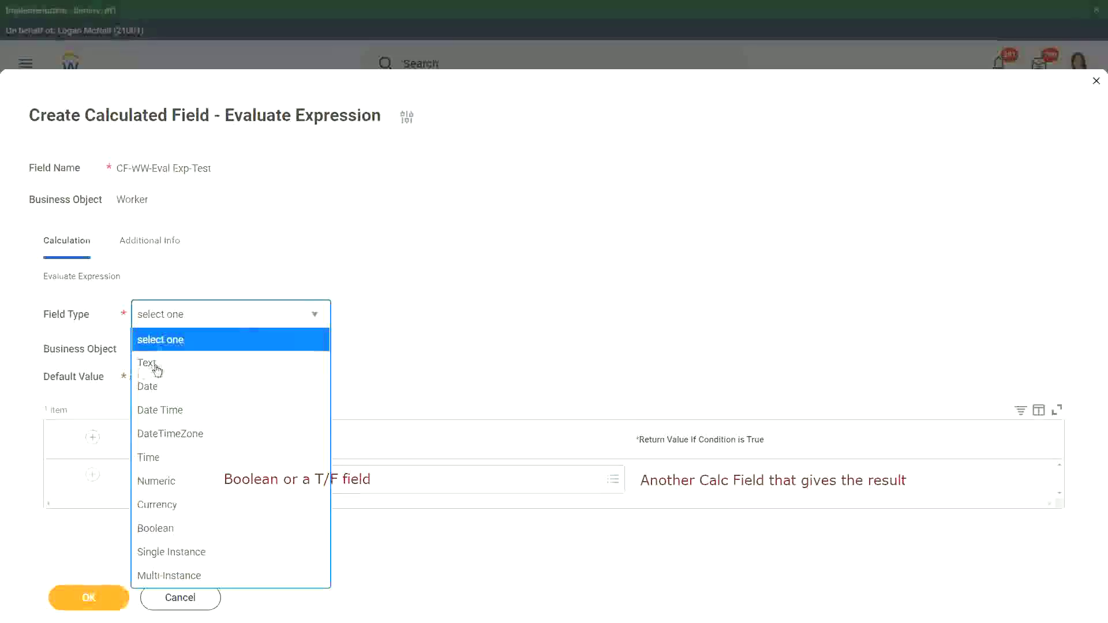
{"action": "left_click", "coordinate": [157, 369]}
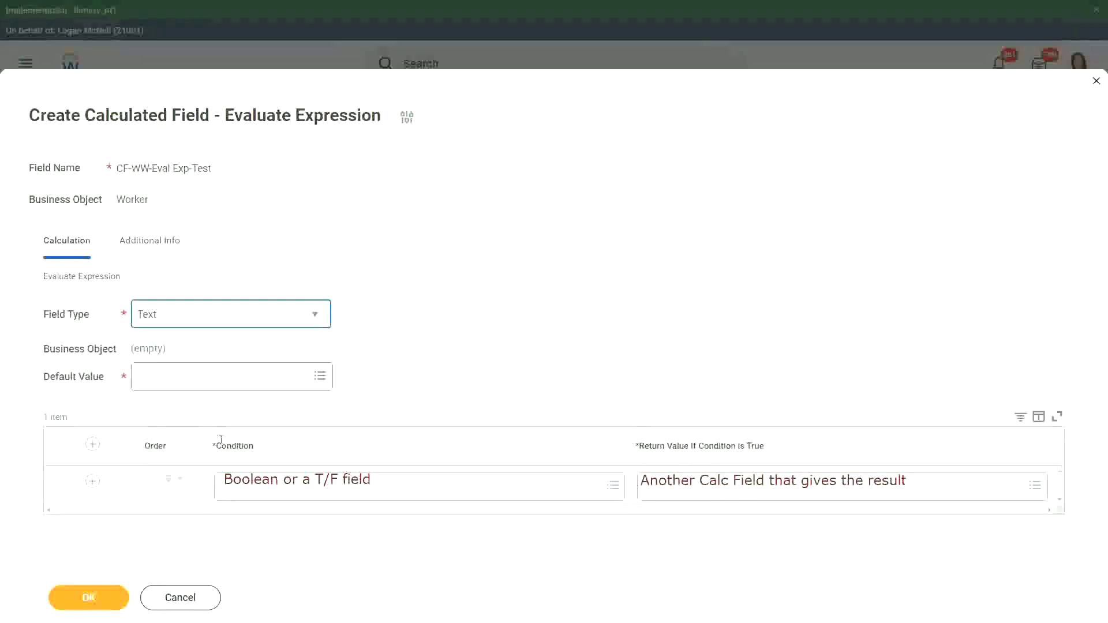
- Annotate the Default Value field on screen with the text "Some Default Value"
{"action": "left_click", "coordinate": [149, 376]}
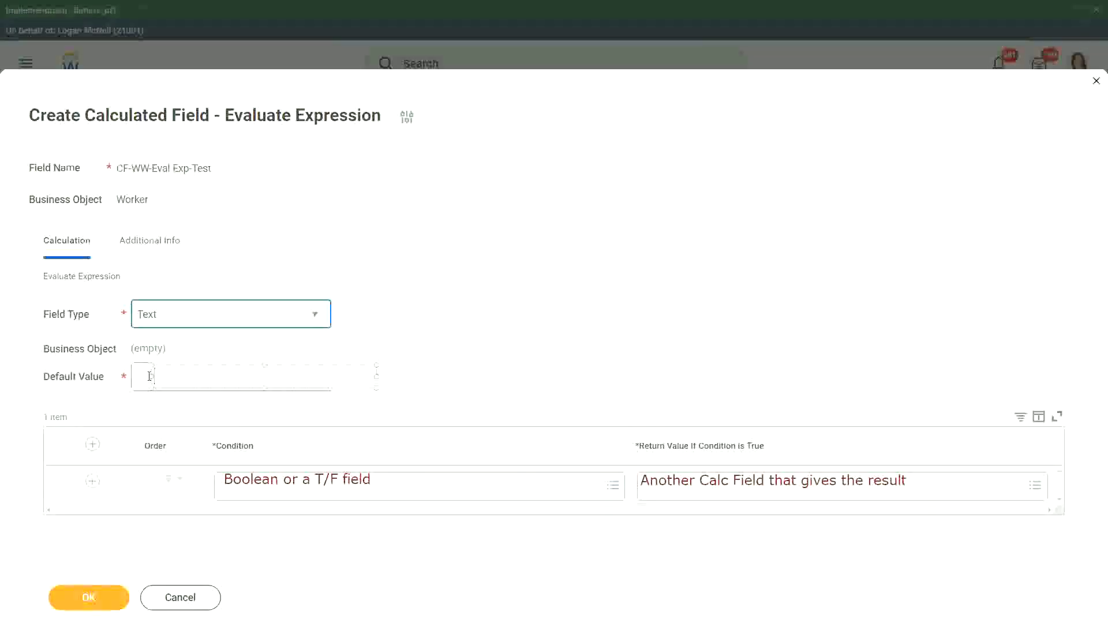
{"action": "type", "text": "Some"}
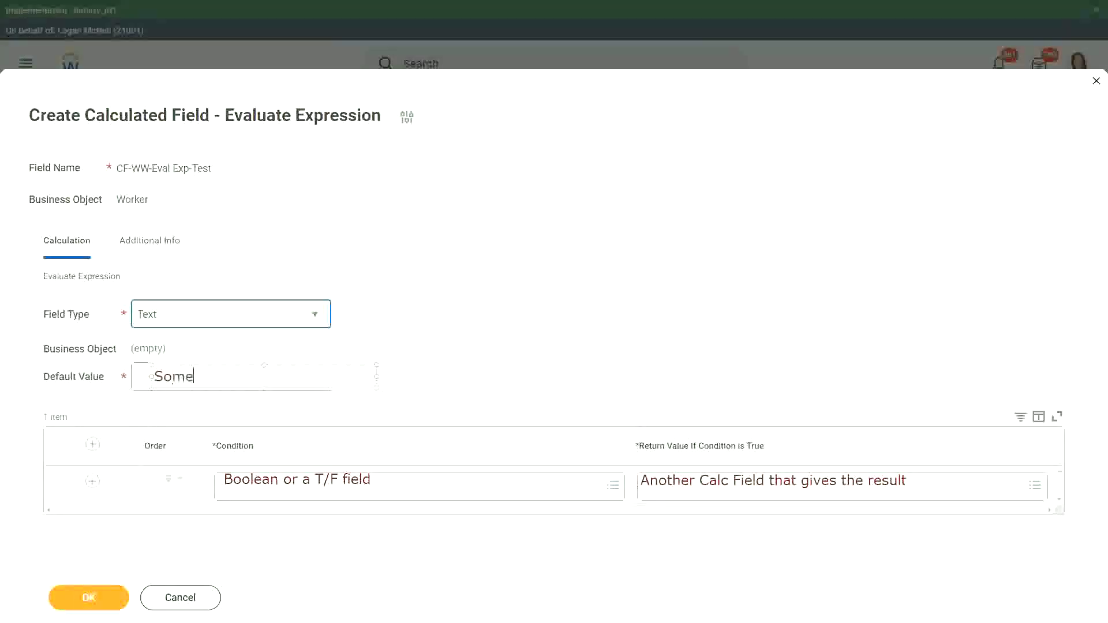
{"action": "type", "text": " Default Value"}
{"action": "left_click", "coordinate": [463, 357]}
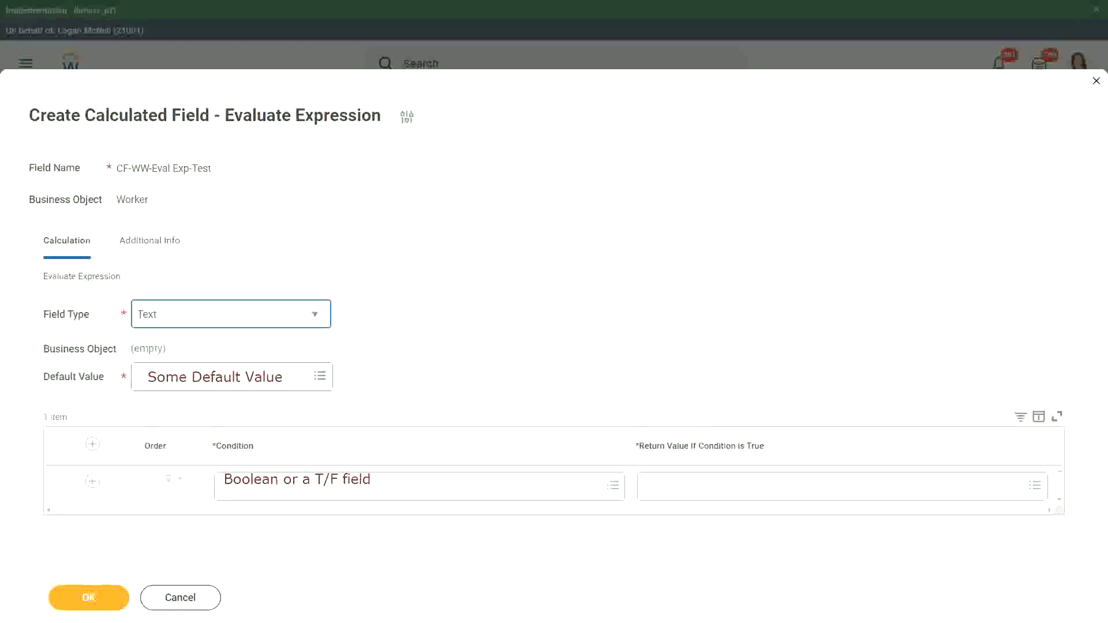
- Annotate the return value cell with "Type in the value that you want in the output", widened to fit on one line
{"action": "left_click", "coordinate": [652, 486]}
{"action": "type", "text": "Type in the va"}
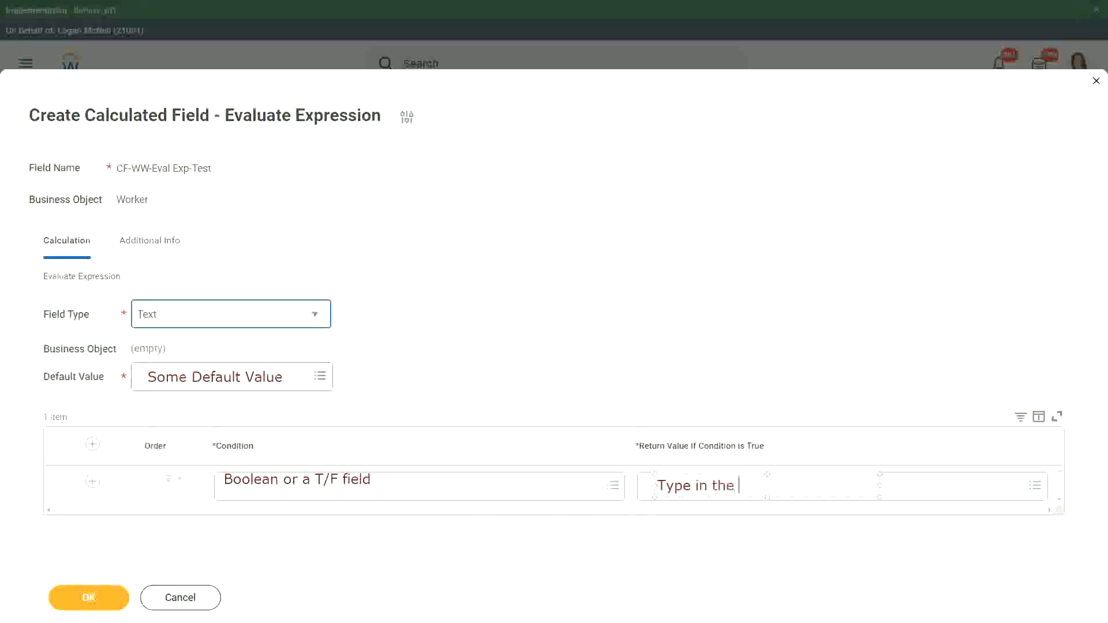
{"action": "type", "text": "lue that you want in the "}
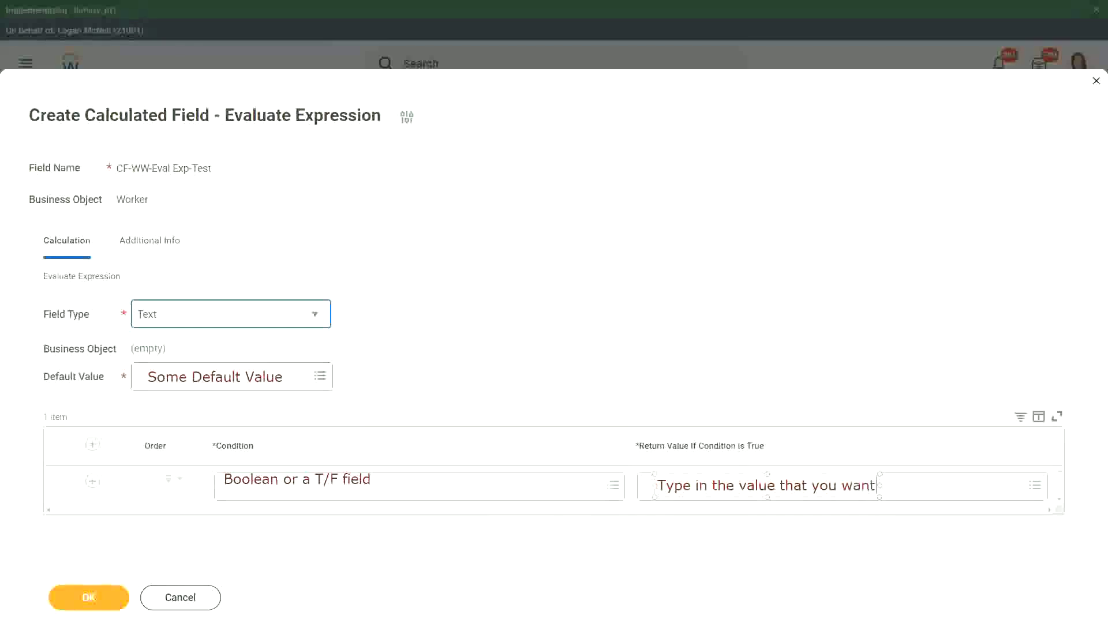
{"action": "type", "text": "output"}
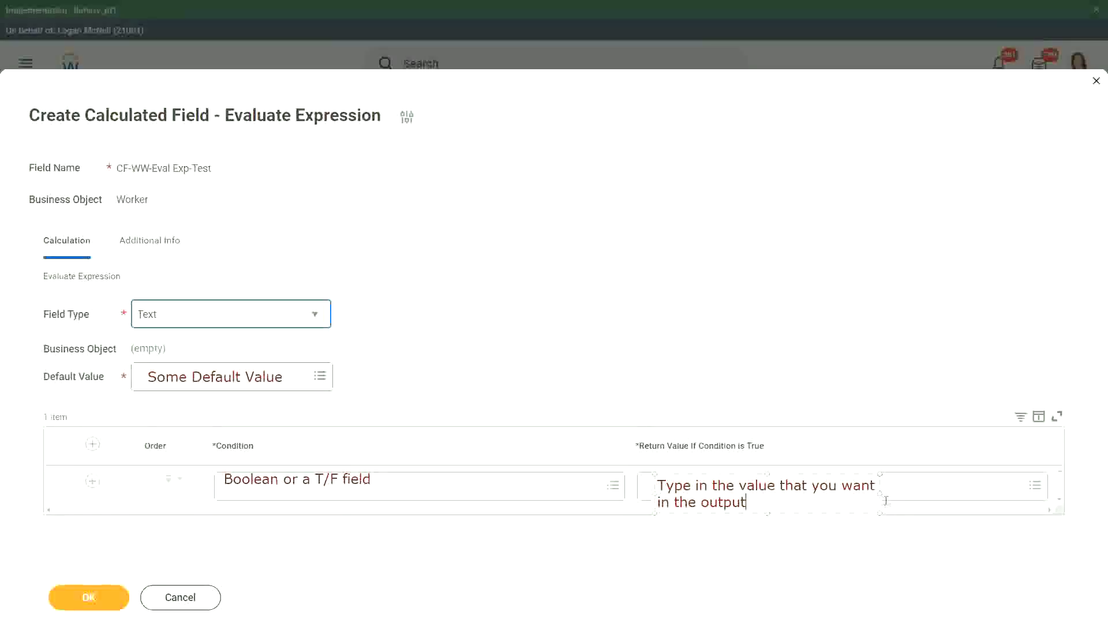
{"action": "left_click_drag", "start_coordinate": [880, 494], "coordinate": [1012, 483]}
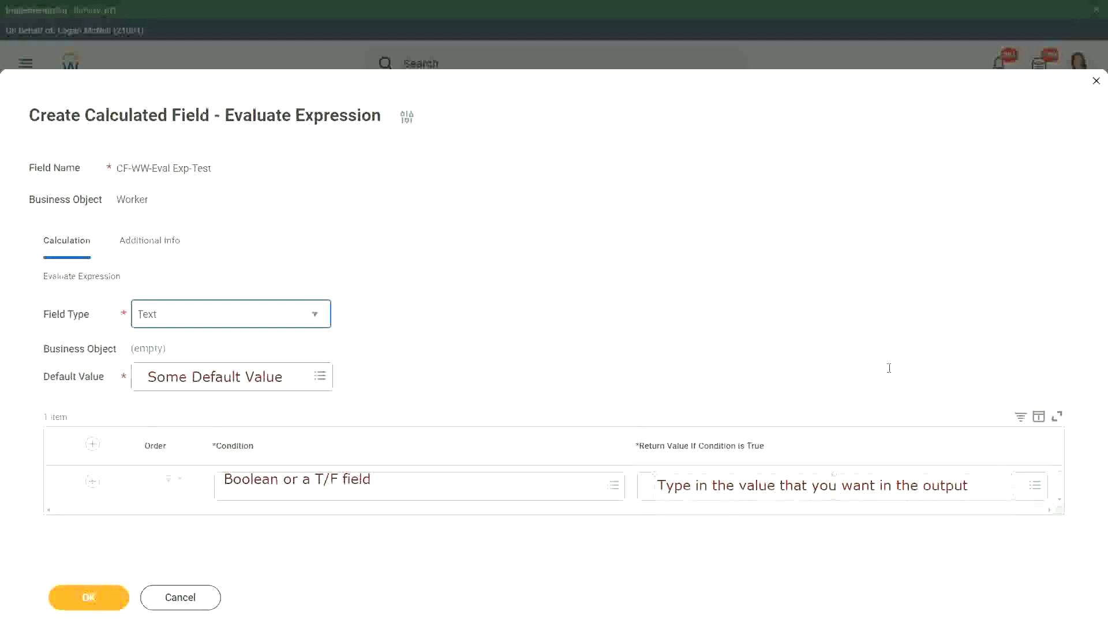
{"action": "left_click", "coordinate": [869, 347]}
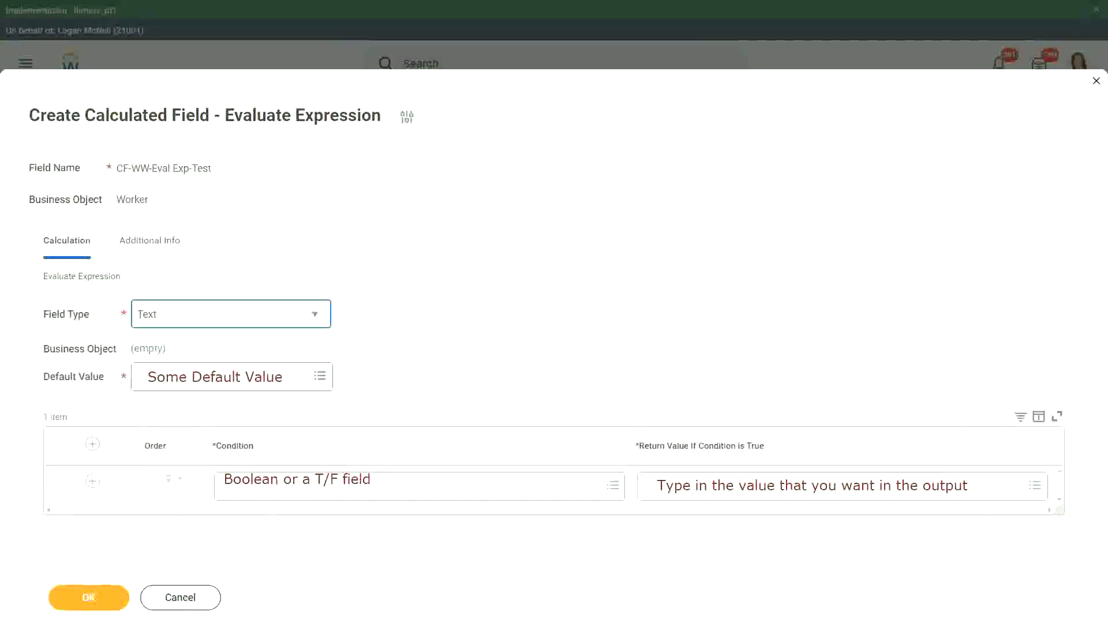
- Cancel the calculated field, discard its changes, and close the green Implementation banner on the home page
{"action": "left_click", "coordinate": [183, 603]}
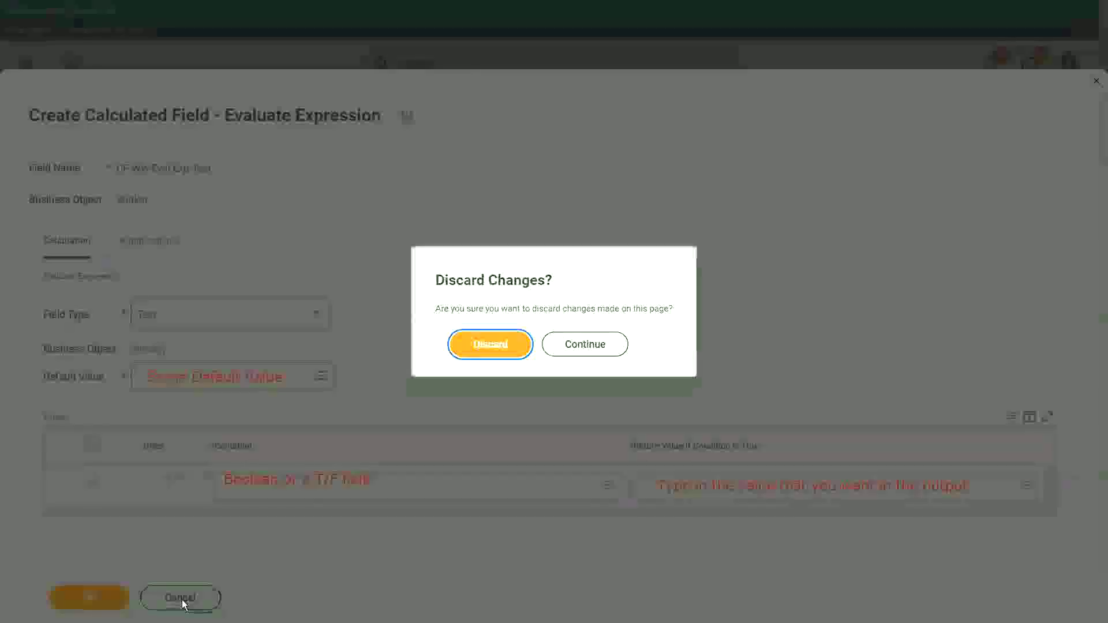
{"action": "left_click", "coordinate": [497, 345]}
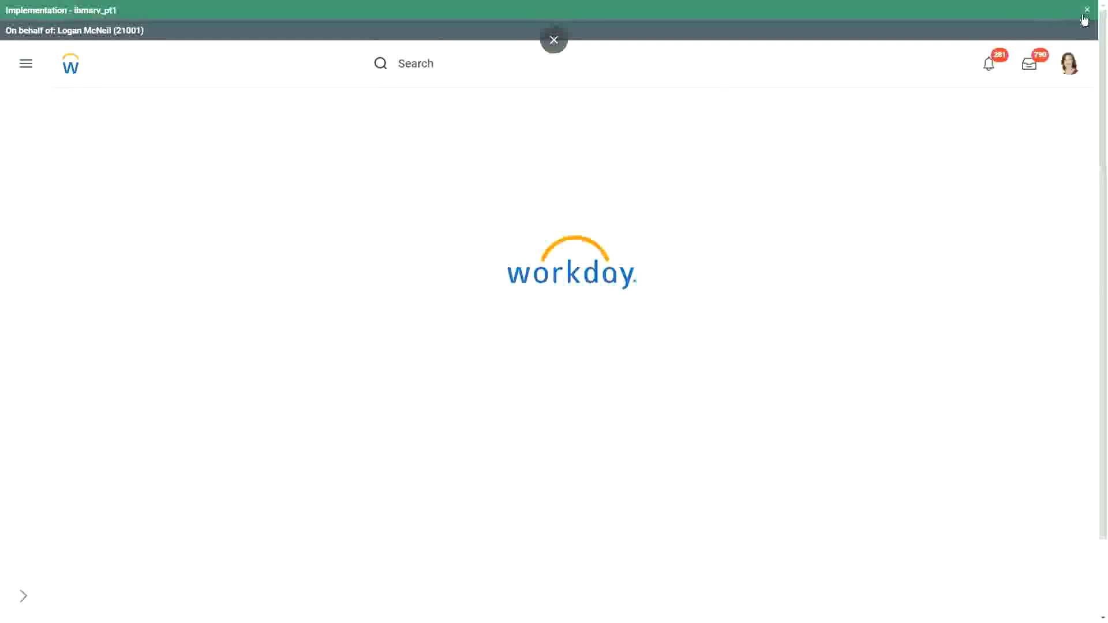
{"action": "left_click", "coordinate": [1088, 12]}
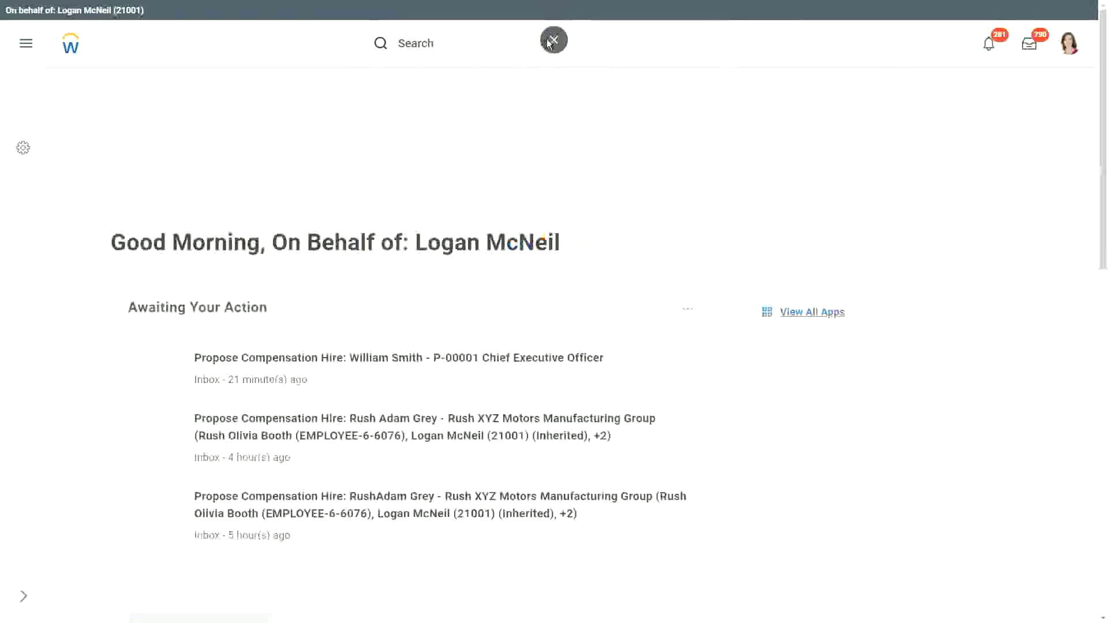